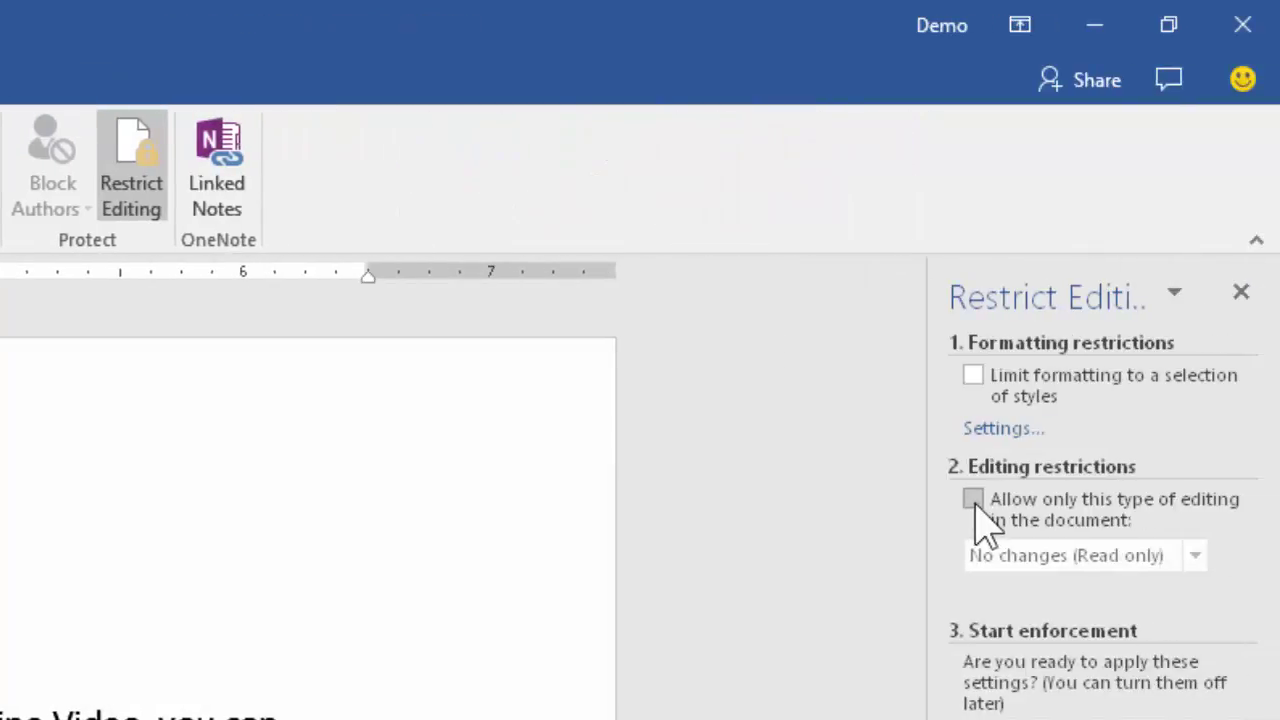
Turn on editing restrictions for FSD.docx and allow only Comments
{"action": "left_click", "coordinate": [973, 500]}
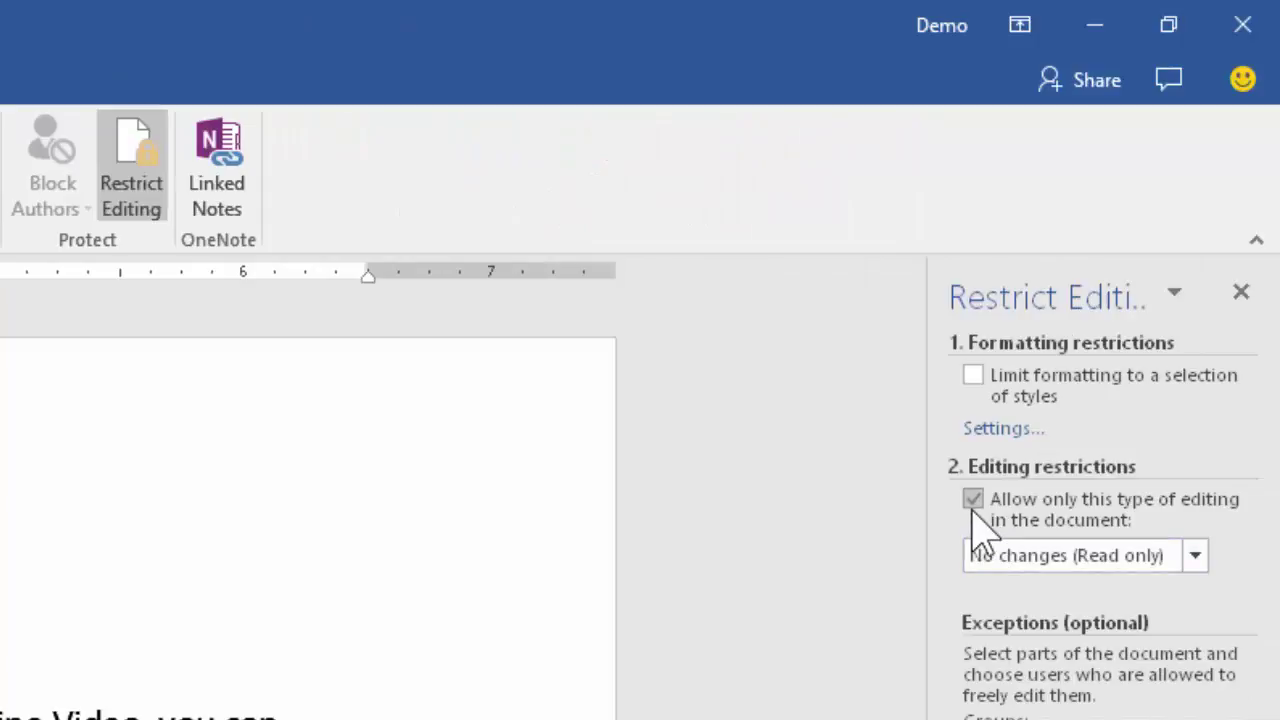
{"action": "left_click", "coordinate": [1032, 563]}
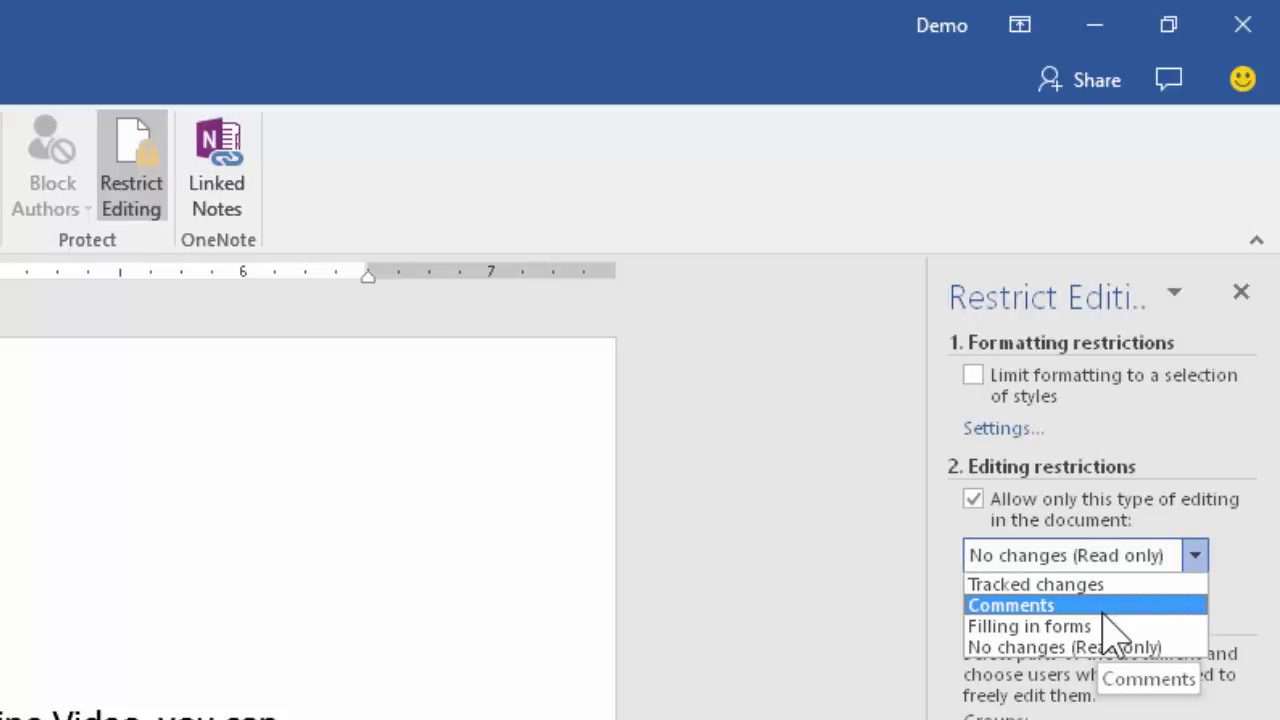
{"action": "left_click", "coordinate": [1103, 610]}
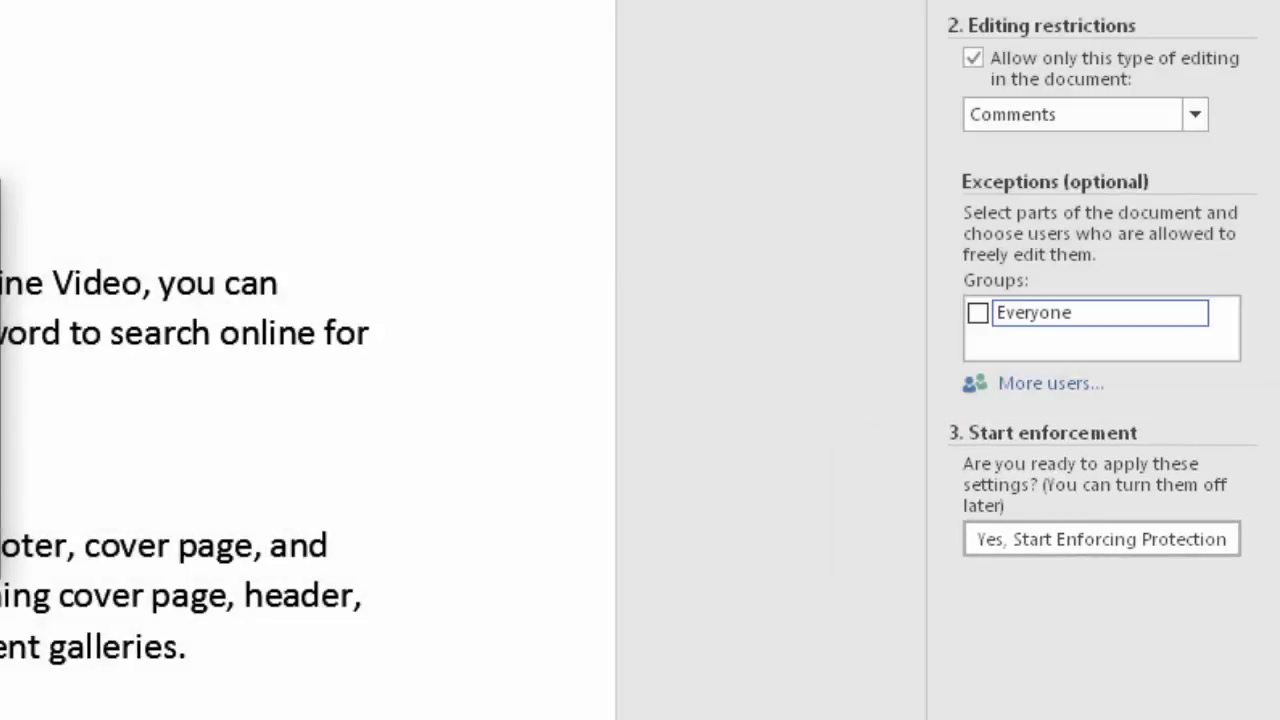
Start enforcing the comments-only protection and begin entering the protection password
{"action": "left_click", "coordinate": [1101, 539]}
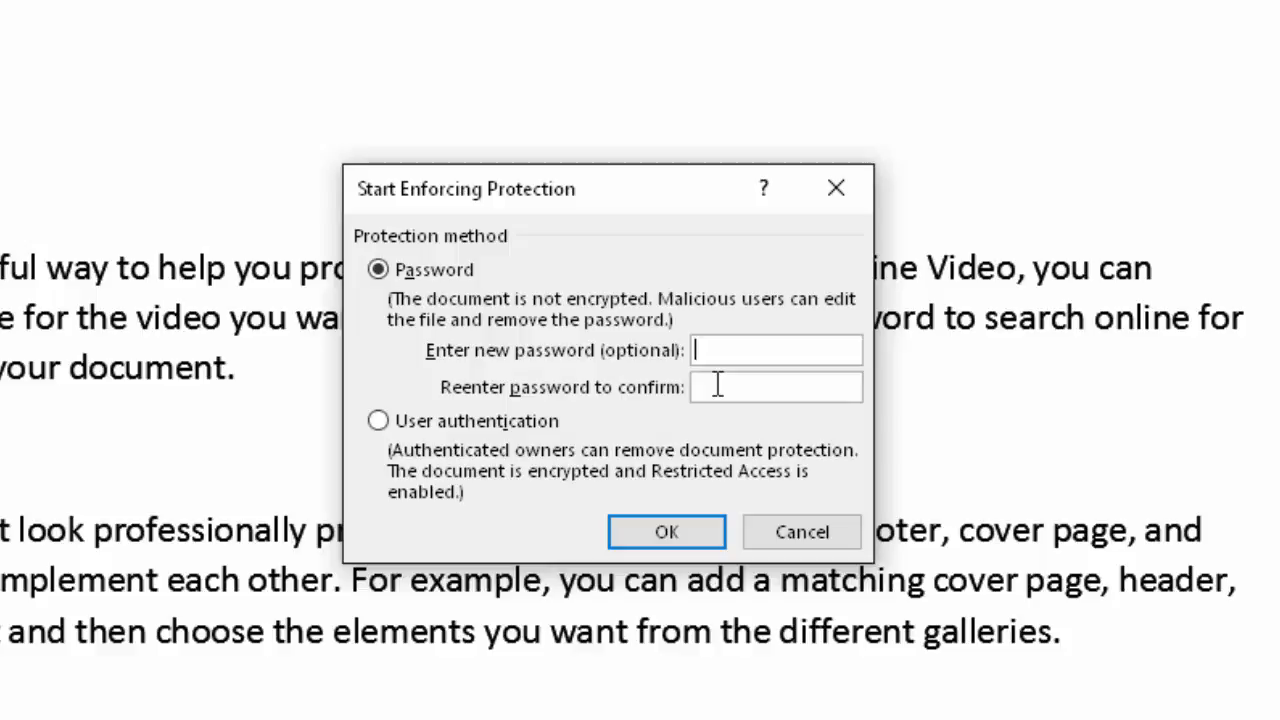
{"action": "type", "text": "1"}
{"action": "left_click", "coordinate": [717, 386]}
{"action": "type", "text": "1"}
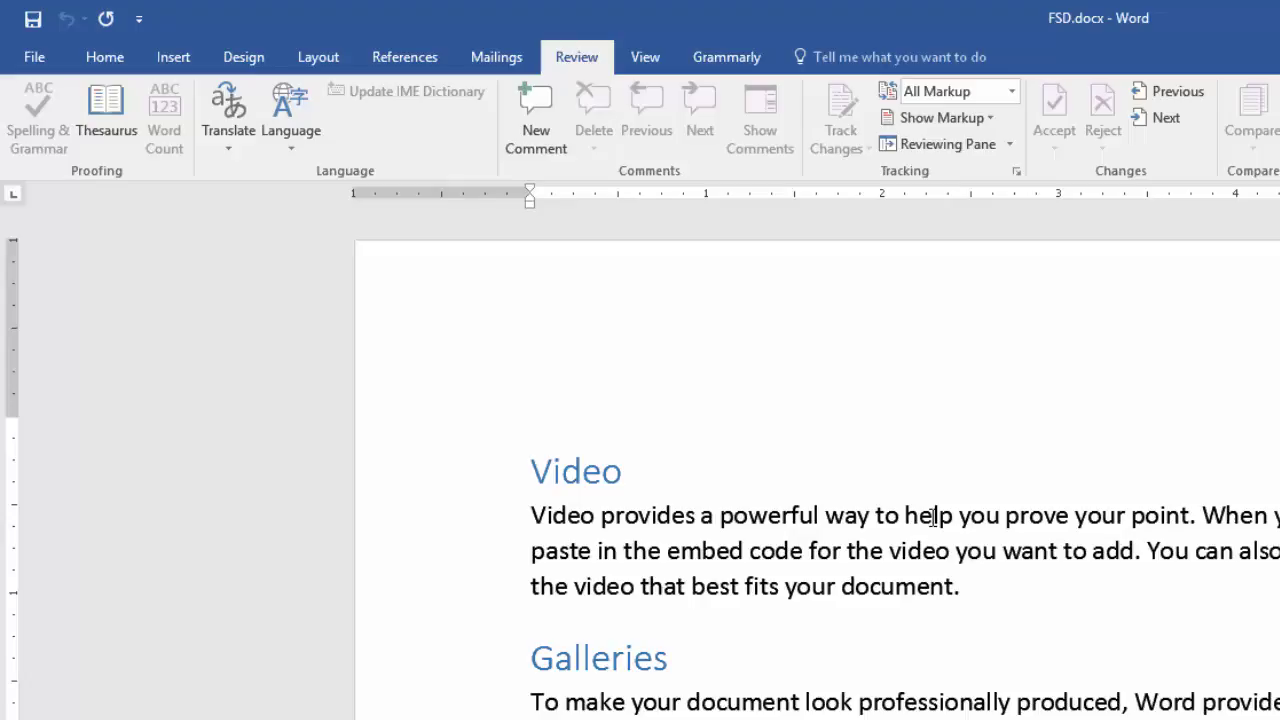
{"action": "key", "text": "alt+Tab"}
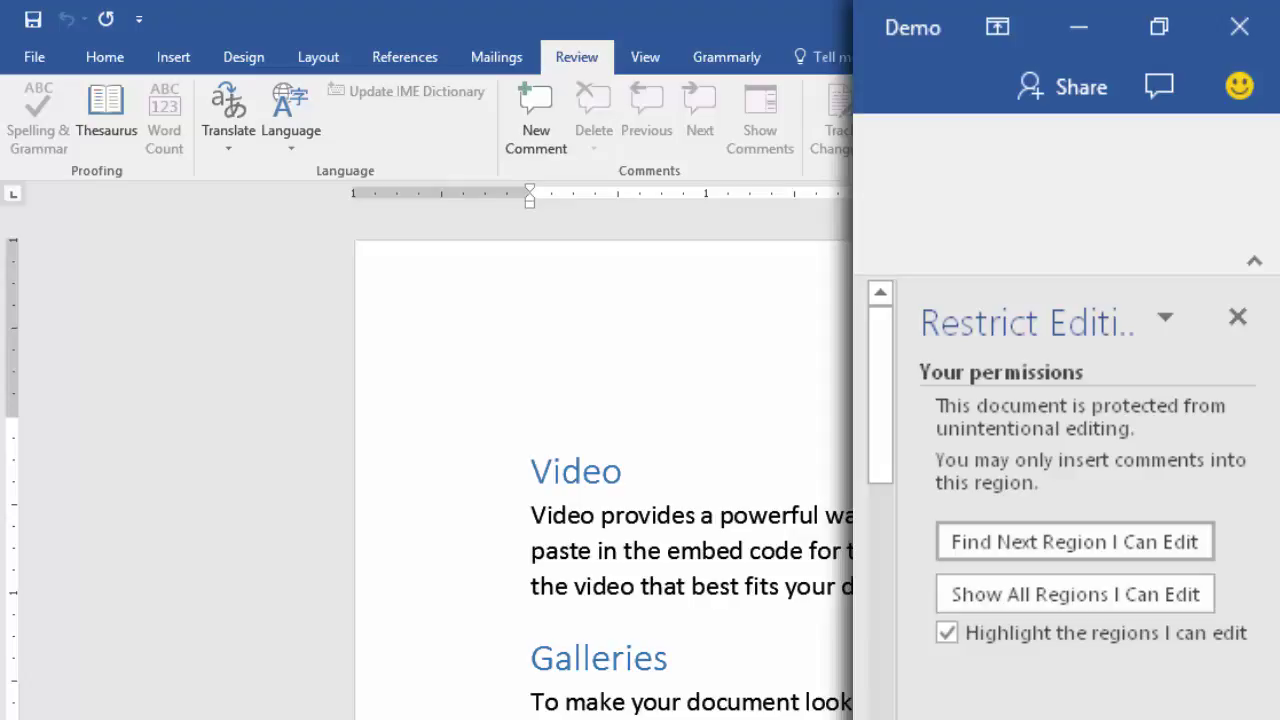
{"action": "key", "text": "alt+Tab"}
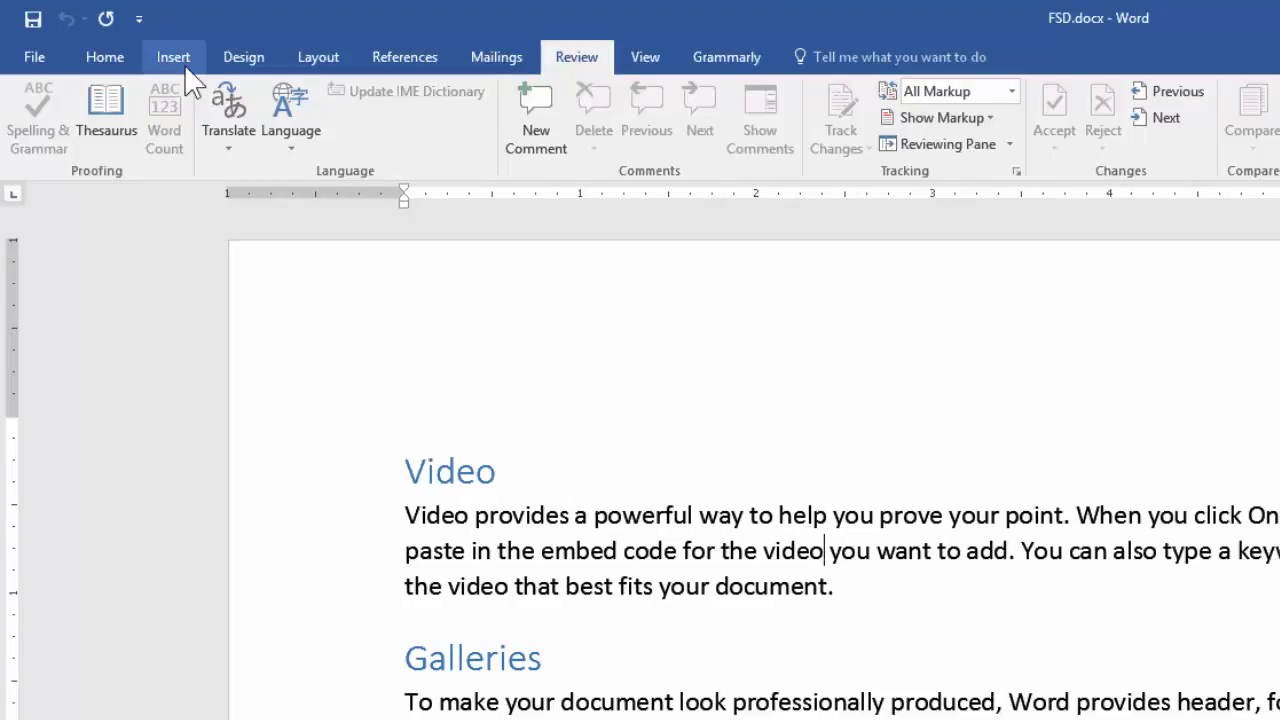
Add the comment 'Change this' to the Video paragraph
{"action": "left_click", "coordinate": [184, 72]}
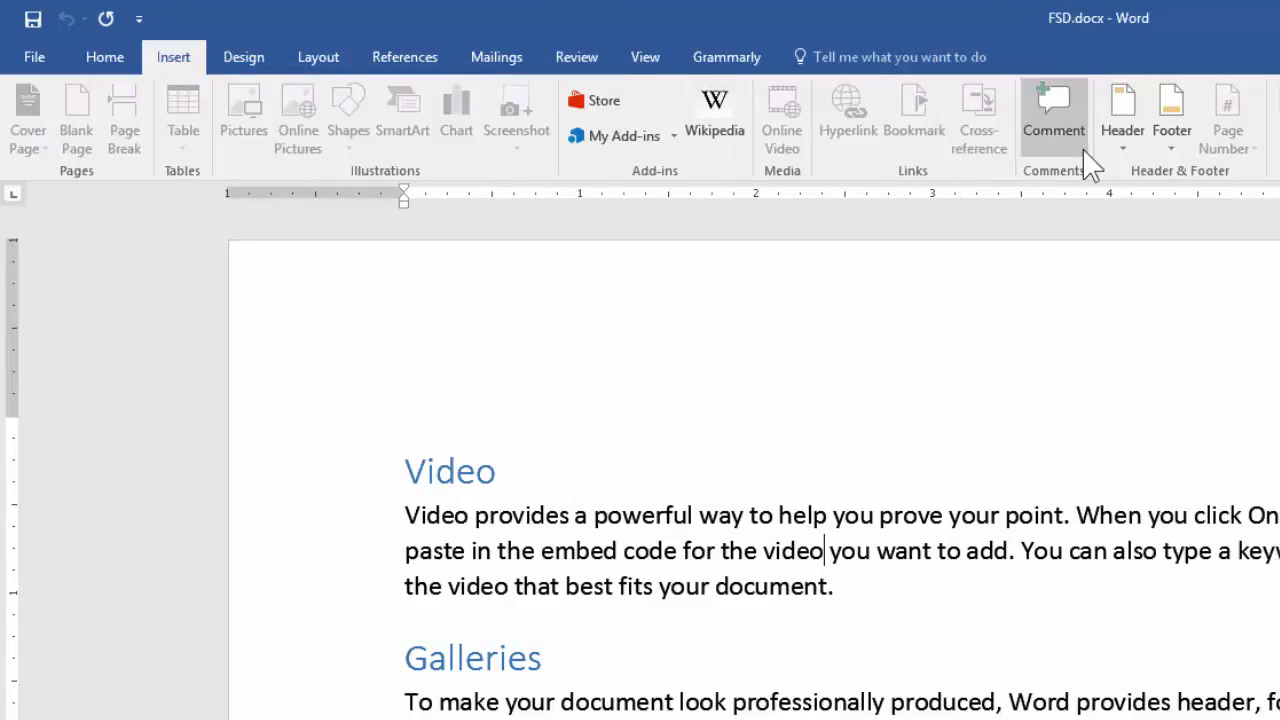
{"action": "left_click", "coordinate": [590, 62]}
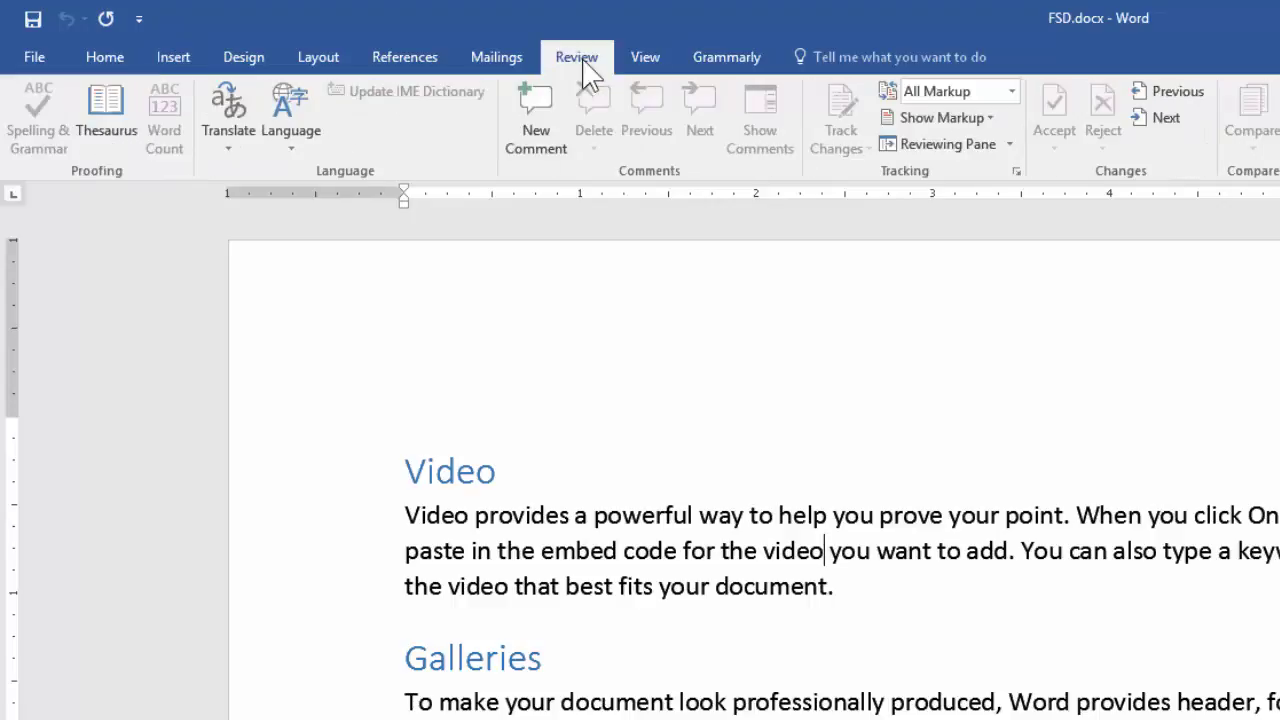
{"action": "right_click", "coordinate": [701, 509]}
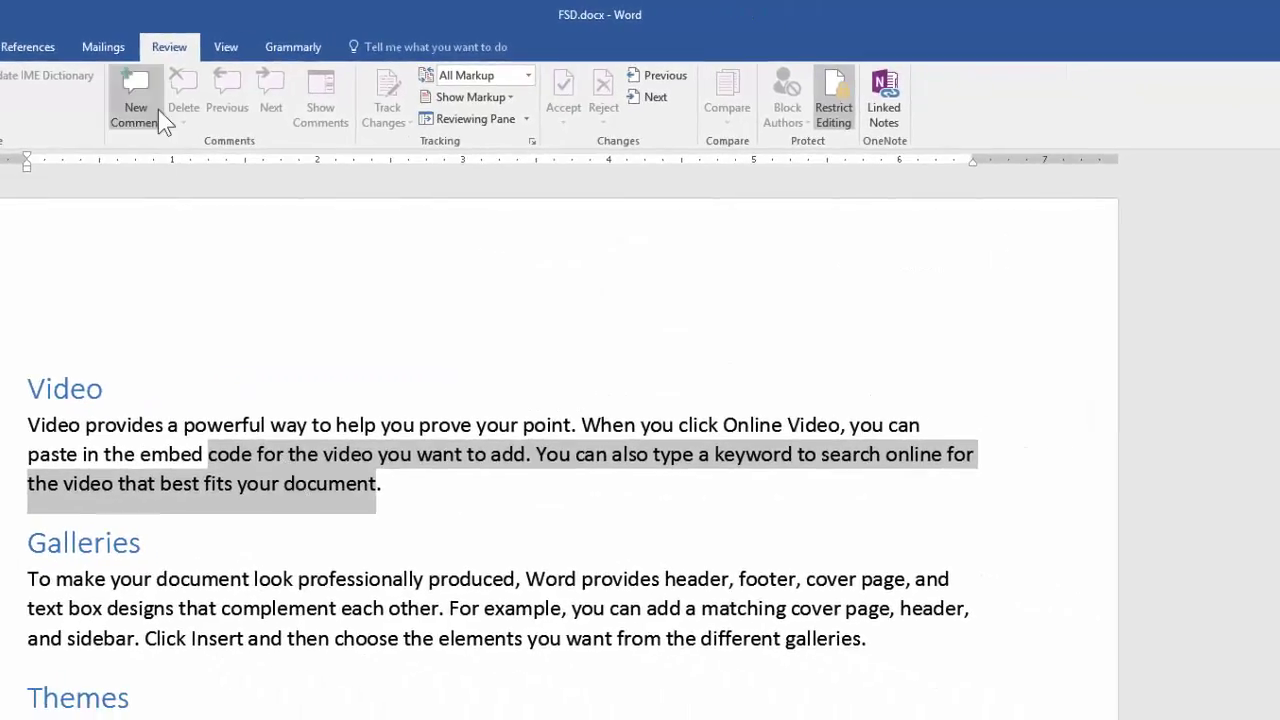
{"action": "left_click", "coordinate": [155, 108]}
{"action": "type", "text": "Change this"}
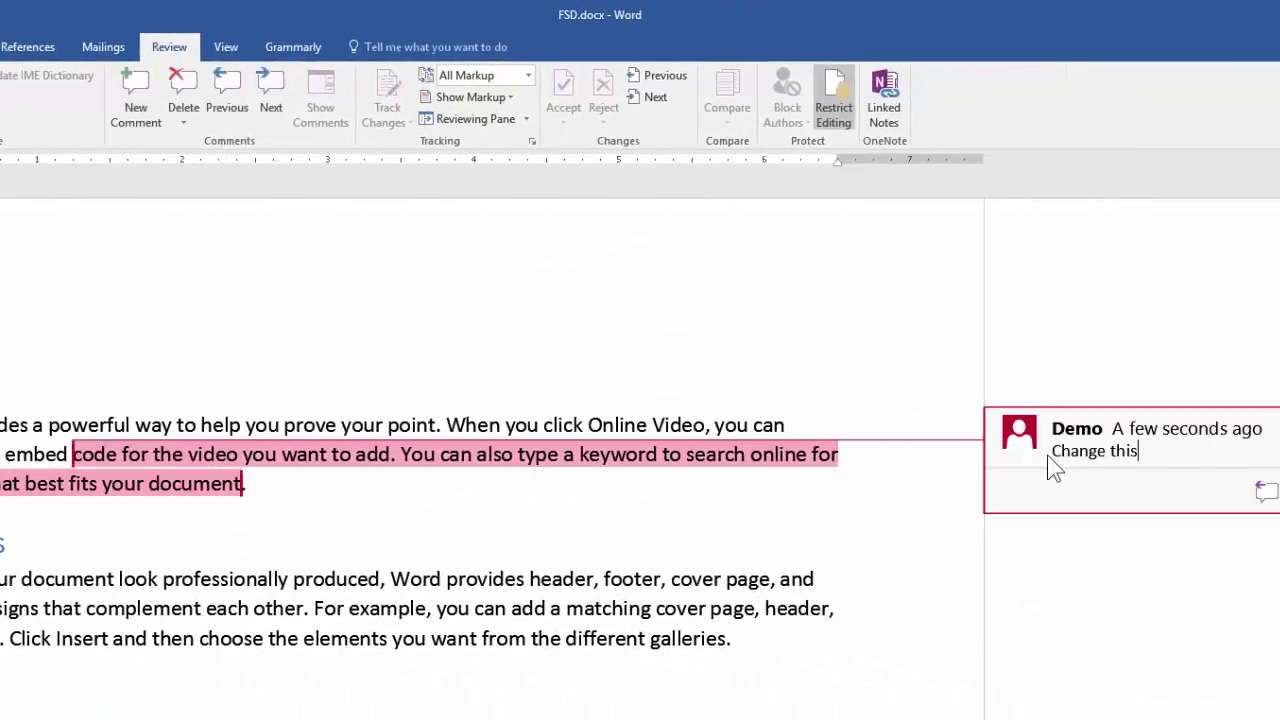
Add the comment 'Nice explanation.' to the document's last lines with Ctrl+Alt+M
{"action": "scroll", "coordinate": [1047, 455], "scroll_direction": "down", "scroll_amount": 5}
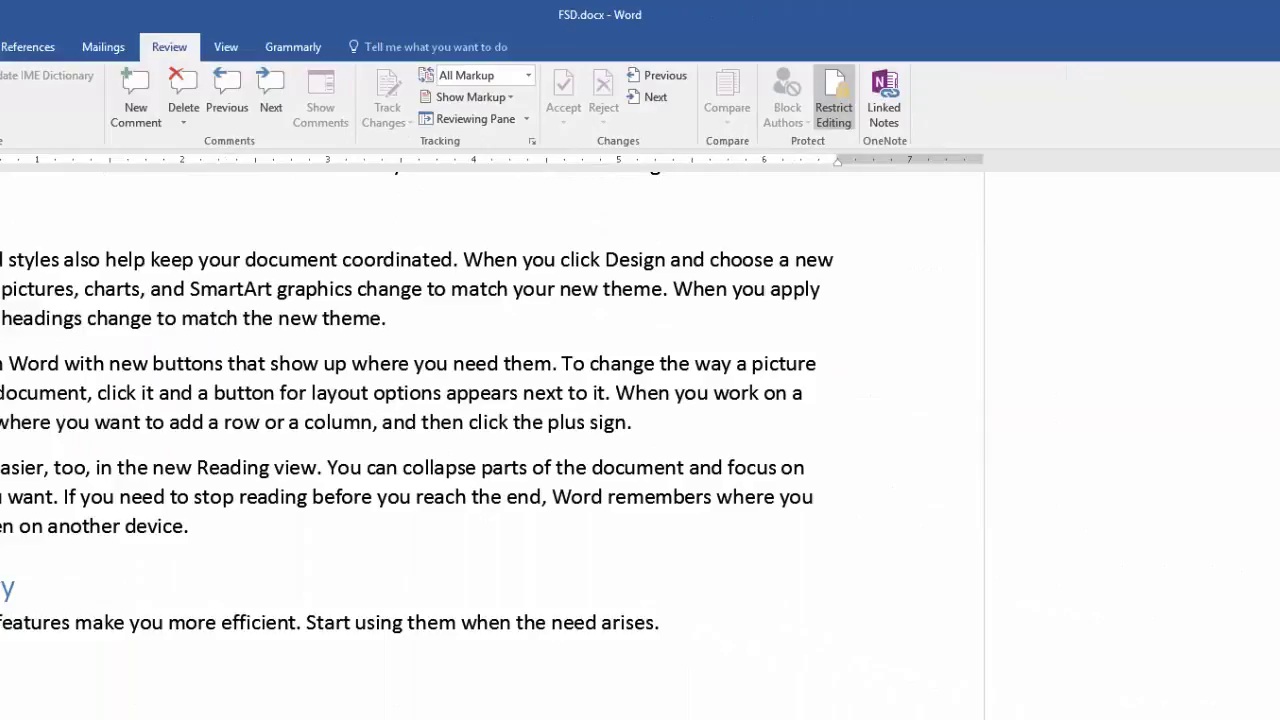
{"action": "key", "text": "ctrl+alt+m"}
{"action": "type", "text": "Nice explanation."}
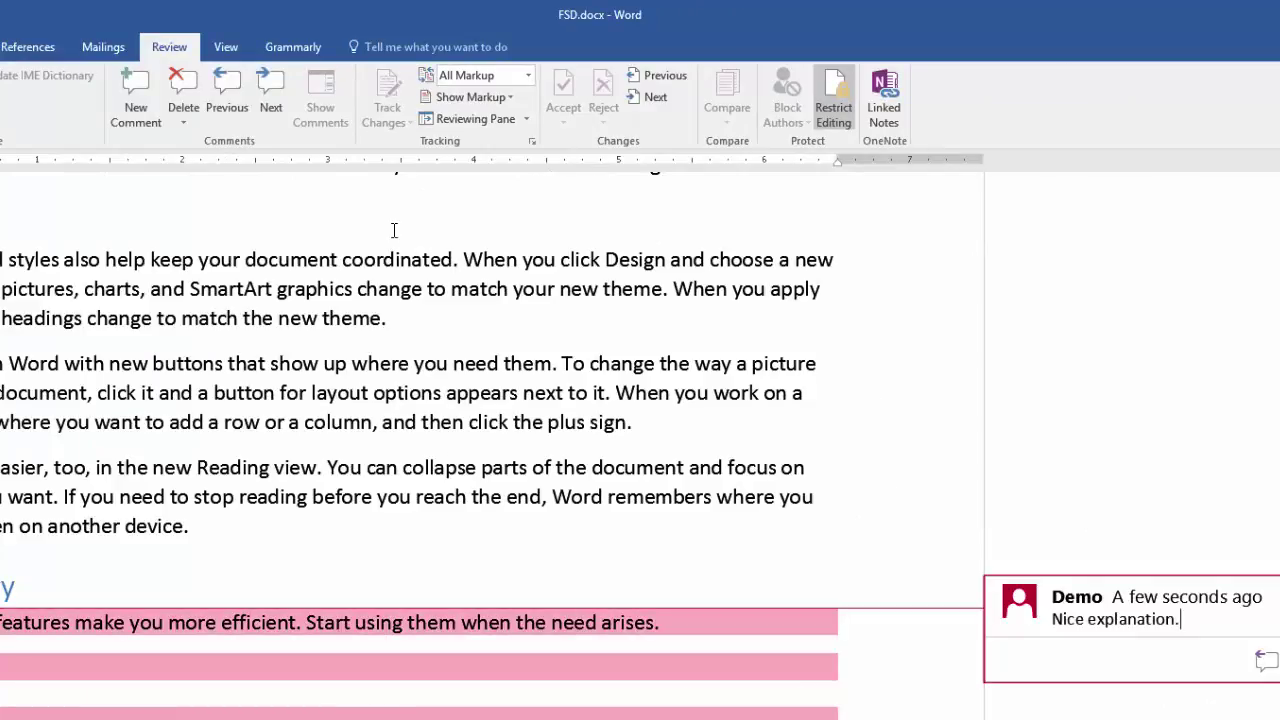
{"action": "left_click", "coordinate": [304, 316]}
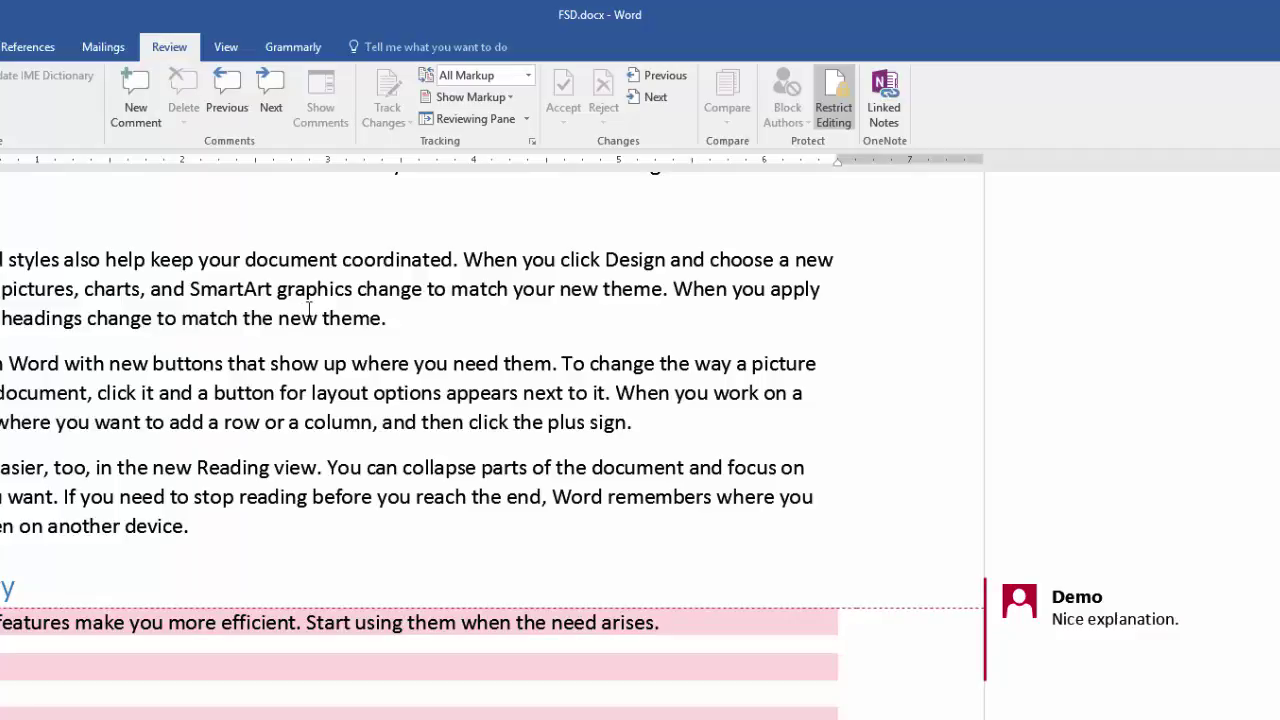
{"action": "scroll", "coordinate": [300, 310], "scroll_direction": "up", "scroll_amount": 4}
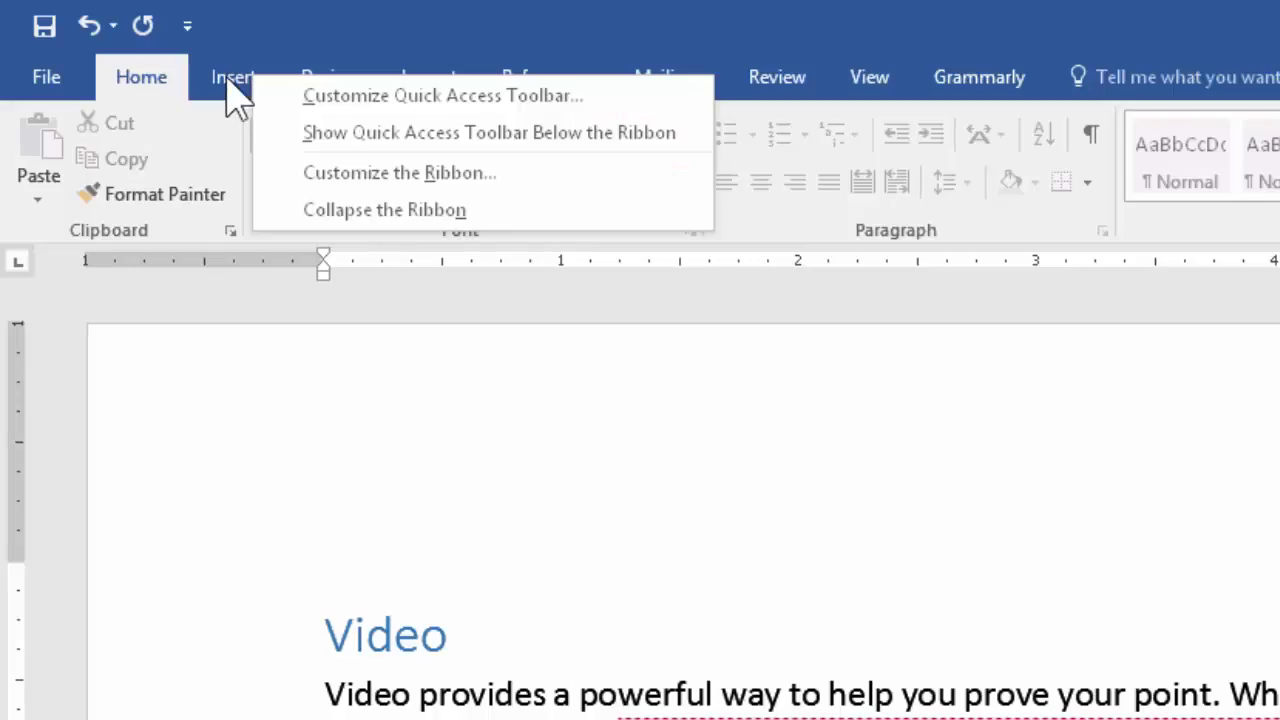
Add Insert Comment to the Quick Access Toolbar, keeping Popular Commands as the command source
{"action": "left_click", "coordinate": [390, 97]}
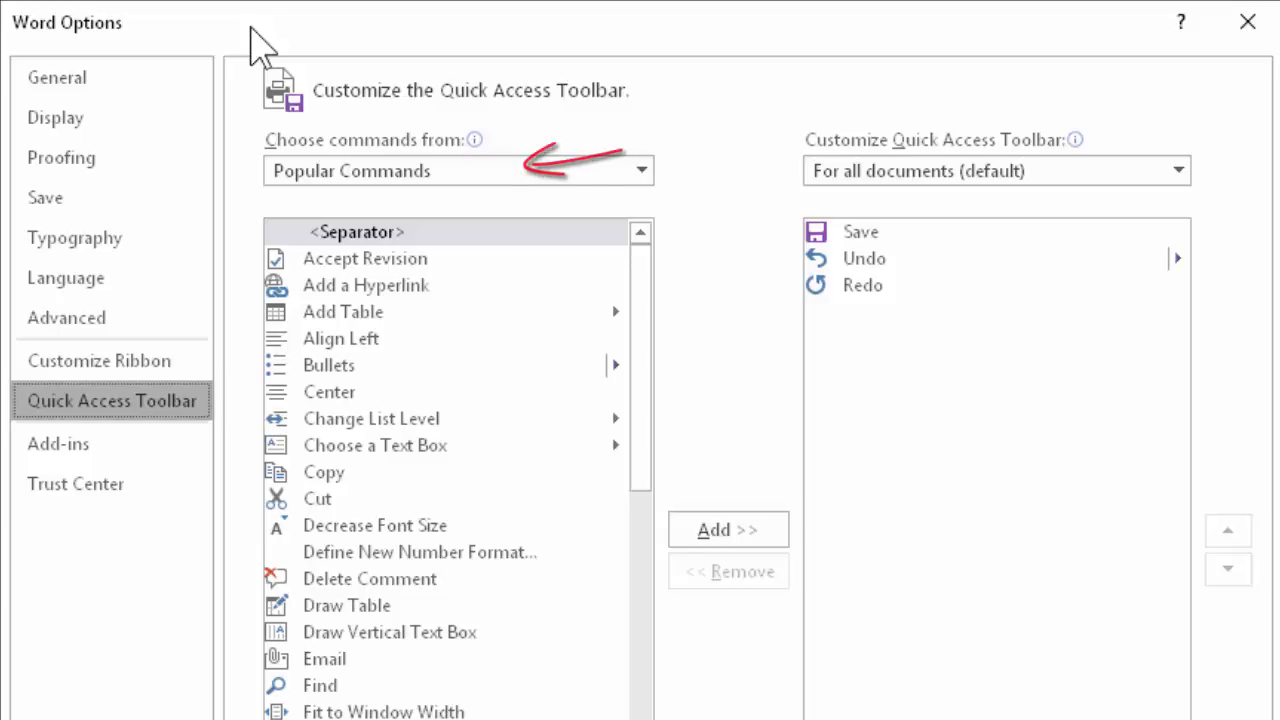
{"action": "left_click", "coordinate": [340, 285]}
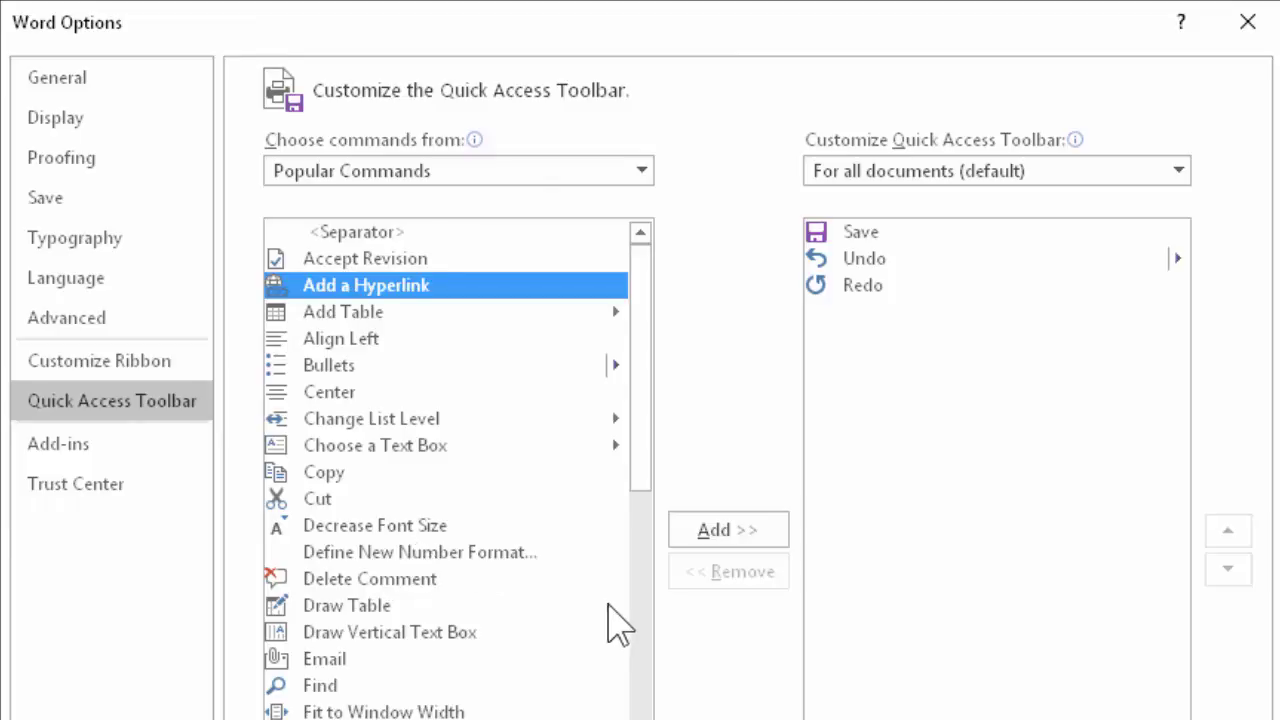
{"action": "left_click", "coordinate": [643, 633]}
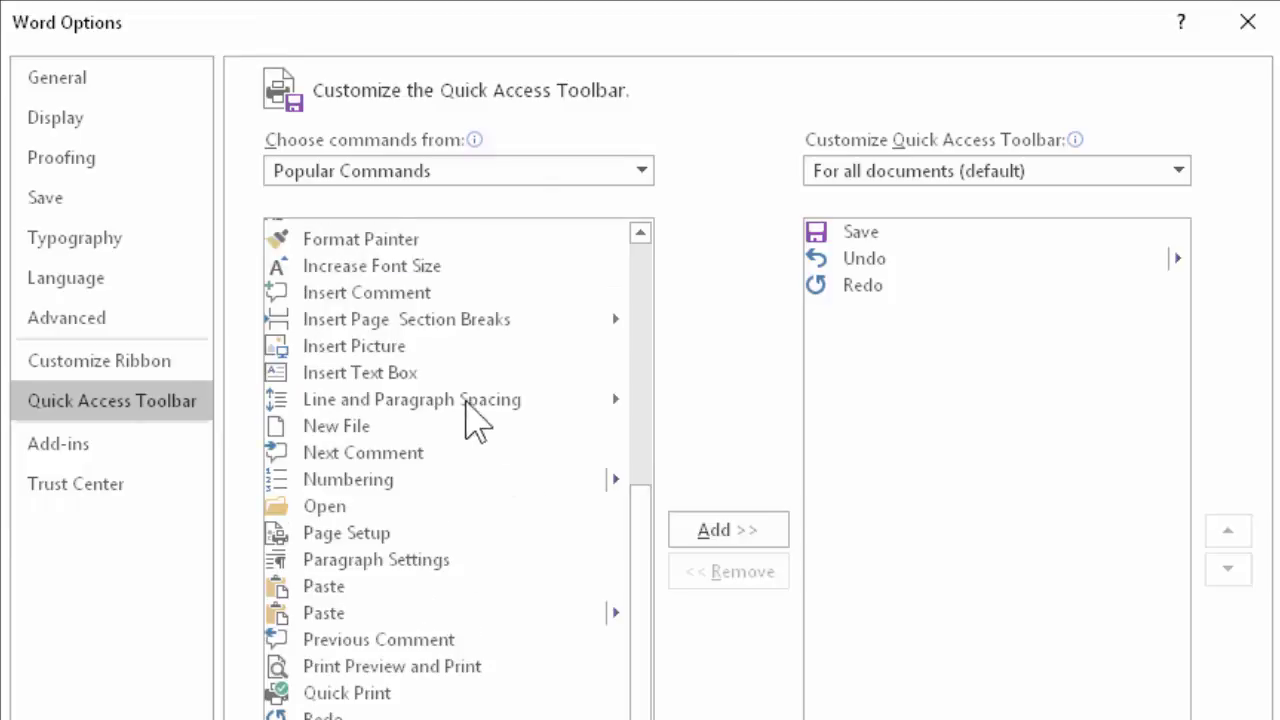
{"action": "left_click", "coordinate": [408, 296]}
{"action": "left_click", "coordinate": [698, 535]}
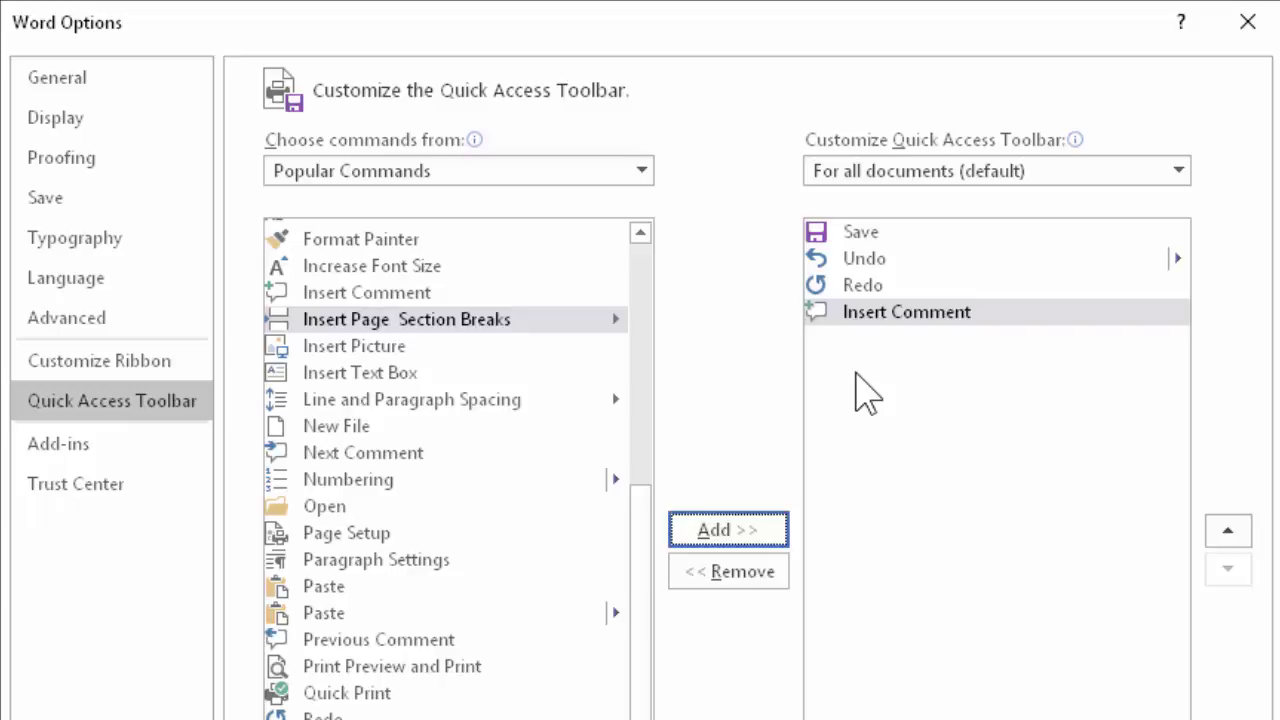
{"action": "left_click", "coordinate": [397, 172]}
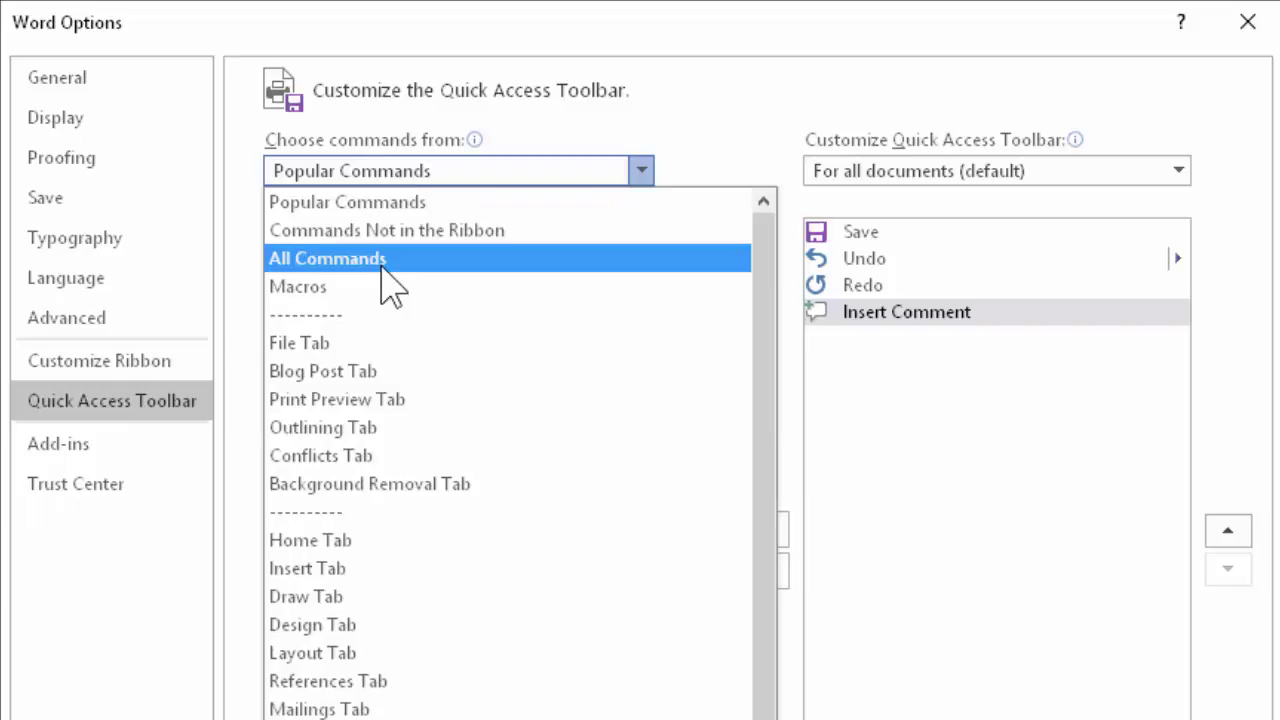
{"action": "left_click", "coordinate": [865, 395]}
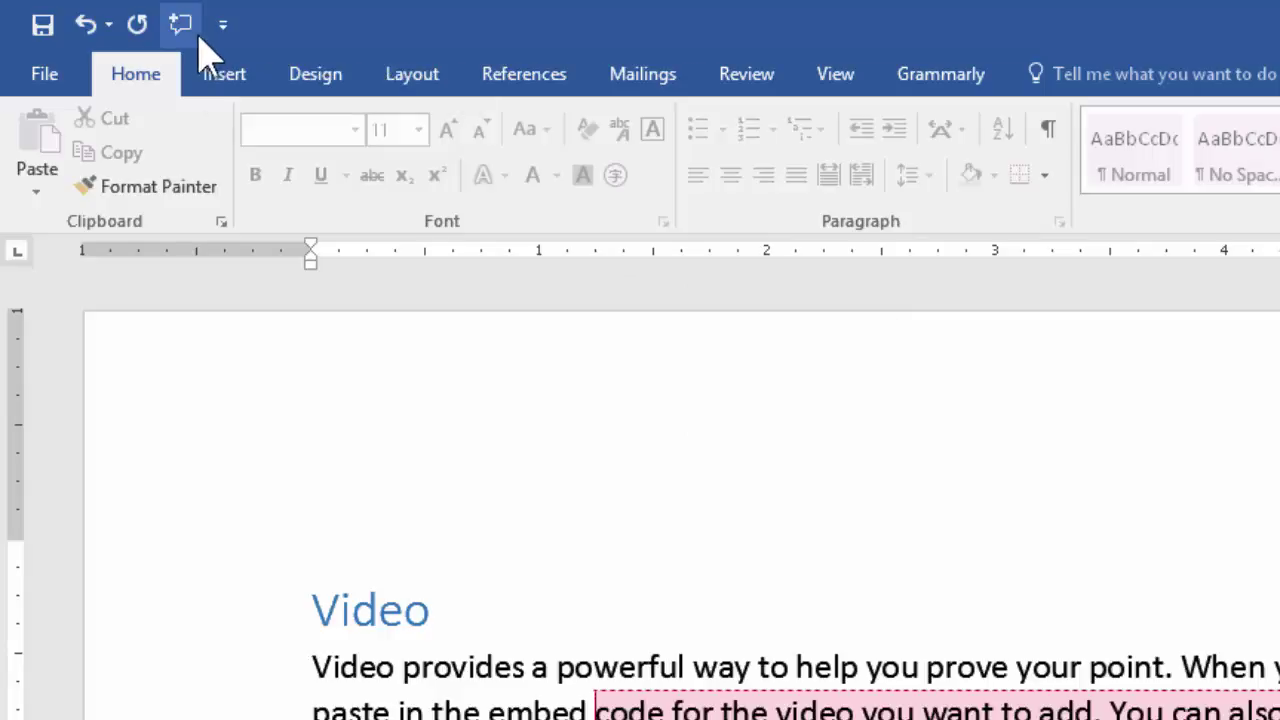
Remove the Insert Comment button from the Quick Access Toolbar
{"action": "right_click", "coordinate": [190, 35]}
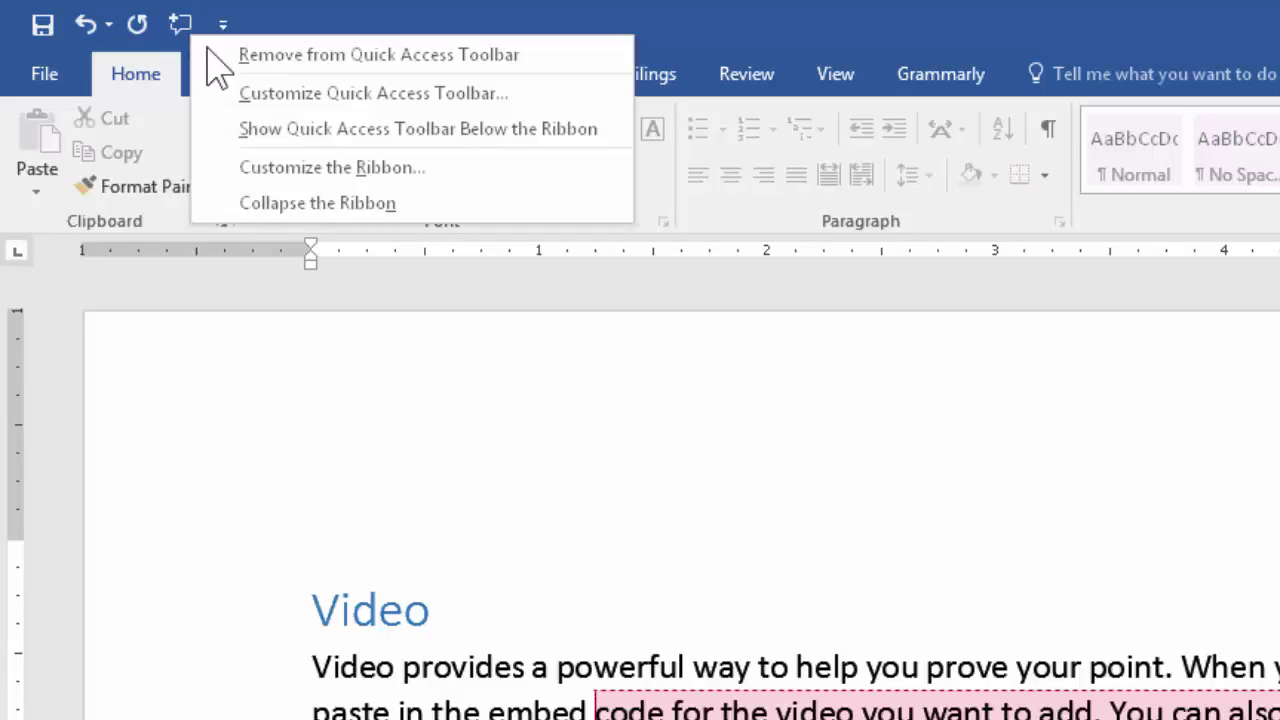
{"action": "left_click", "coordinate": [210, 54]}
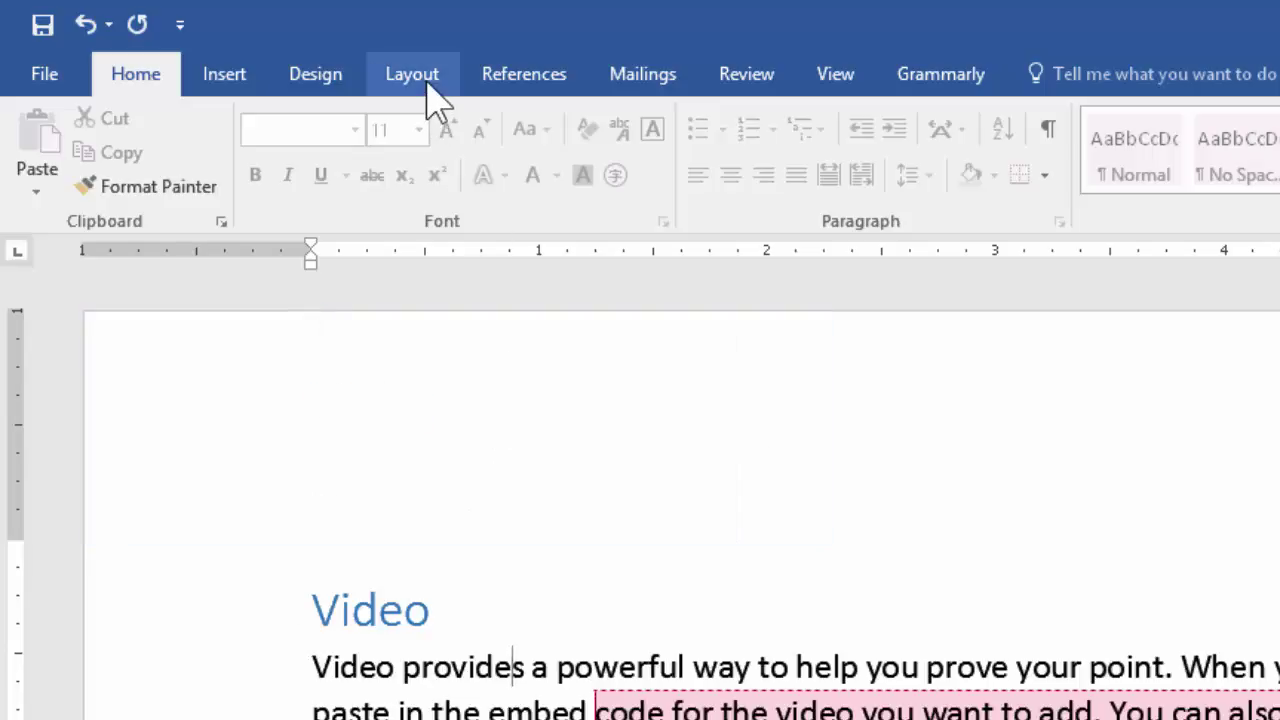
In Quick Access Toolbar options, make customizations apply only to FSD.docx
{"action": "right_click", "coordinate": [428, 84]}
{"action": "left_click", "coordinate": [525, 102]}
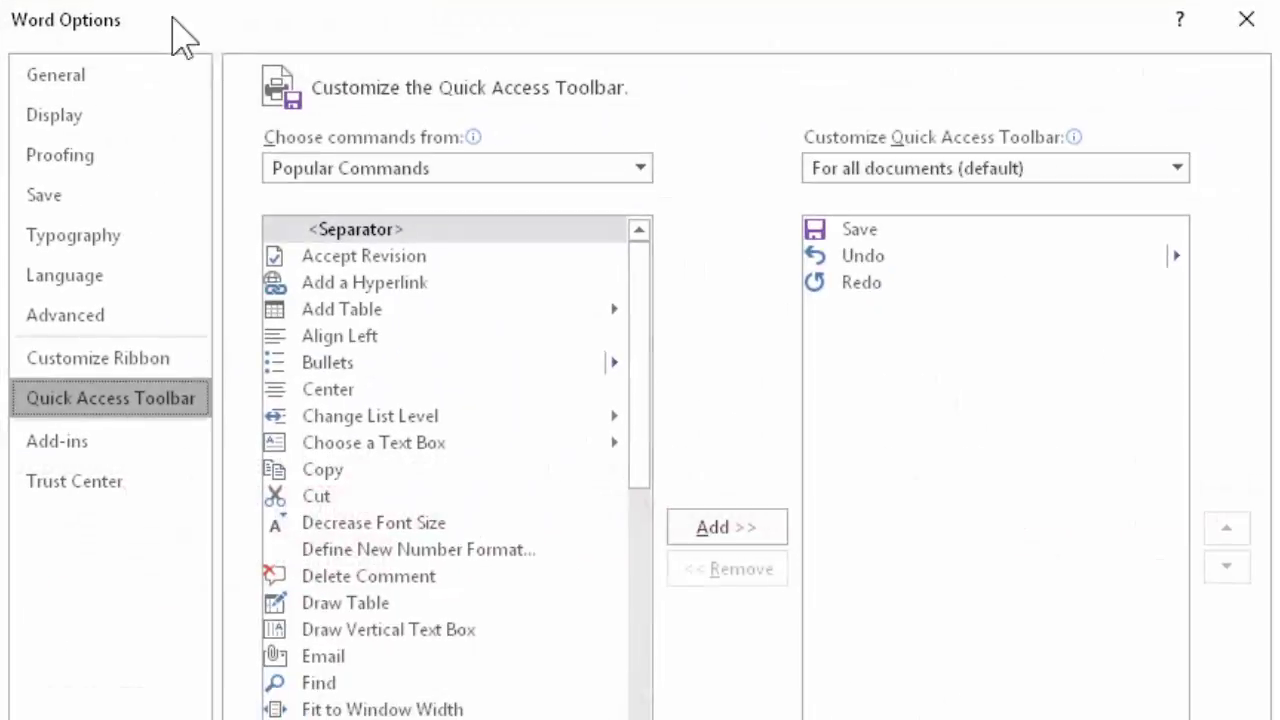
{"action": "left_click", "coordinate": [1076, 170]}
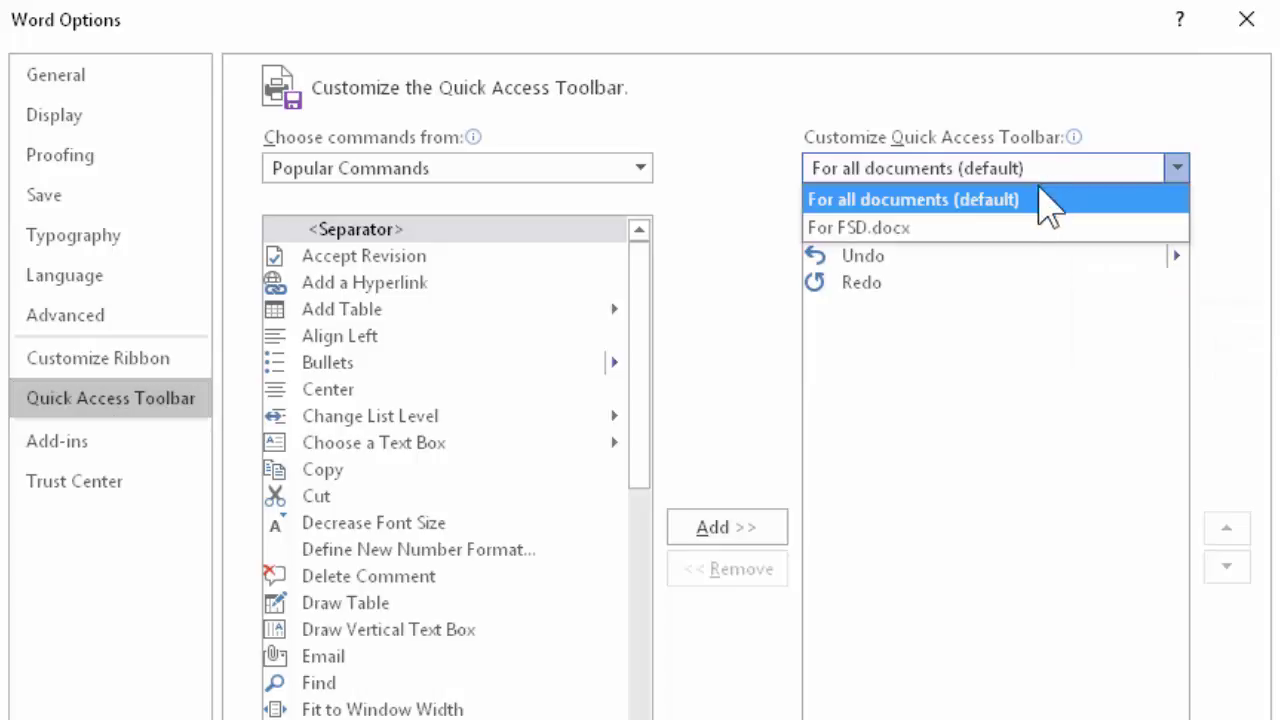
{"action": "left_click", "coordinate": [1005, 229]}
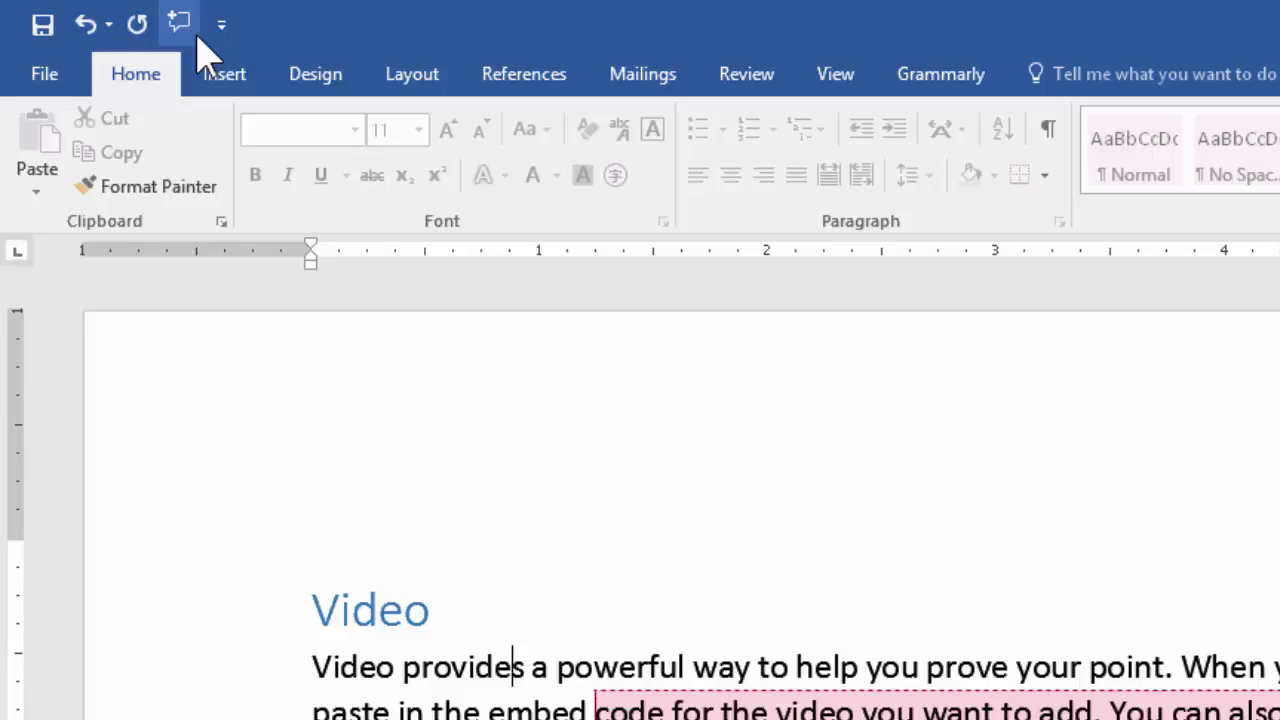
{"action": "key", "text": "ctrl+n"}
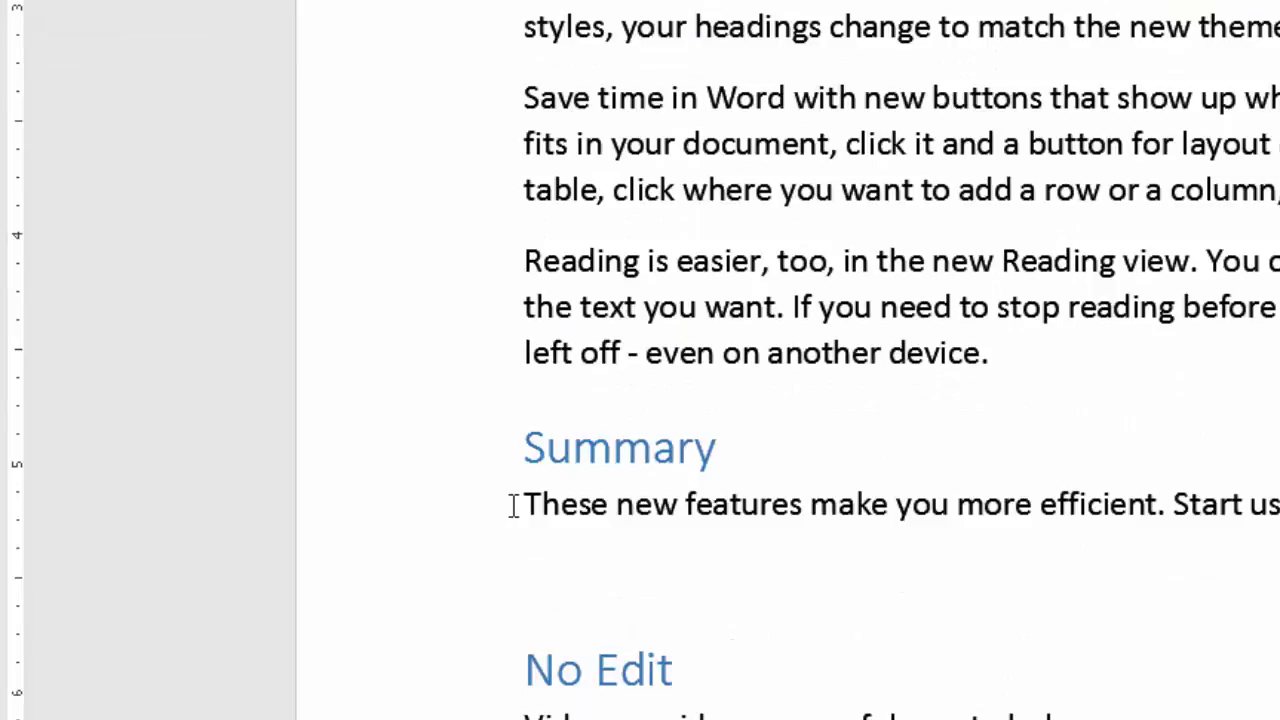
Select the Summary paragraph and limit document editing to Comments only
{"action": "triple_click", "coordinate": [513, 505]}
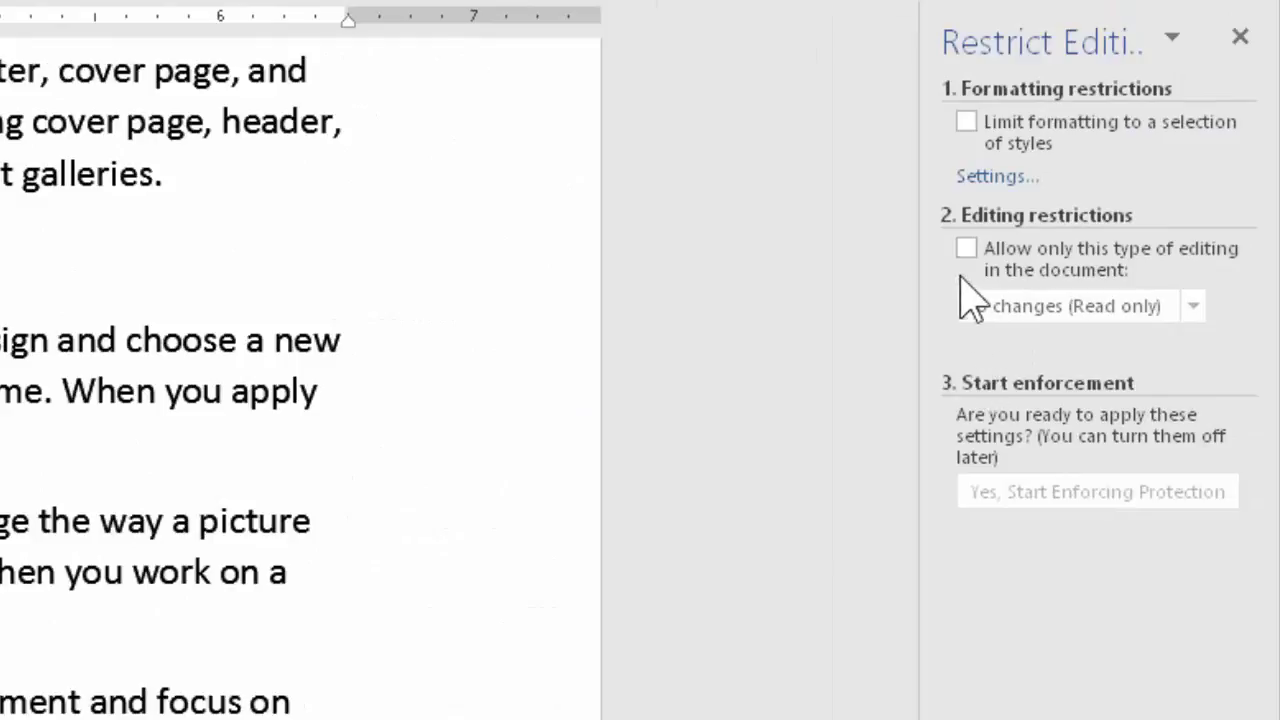
{"action": "left_click", "coordinate": [966, 248]}
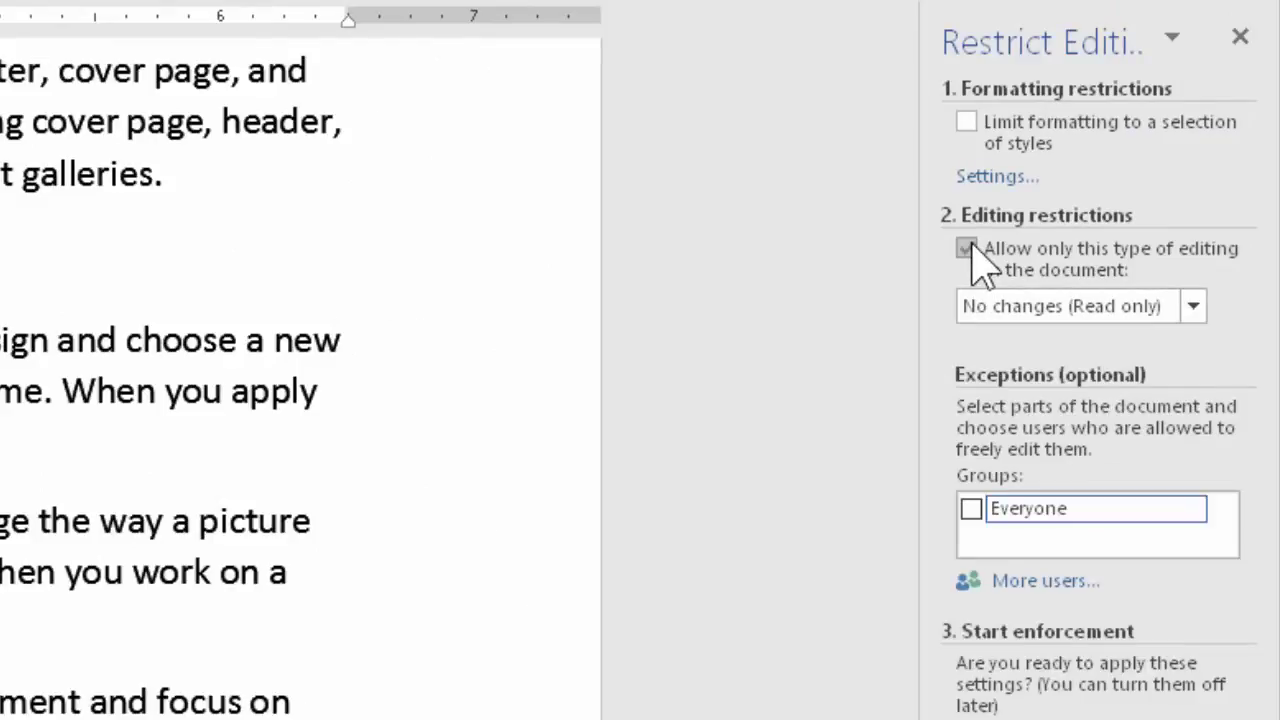
{"action": "left_click", "coordinate": [1083, 306]}
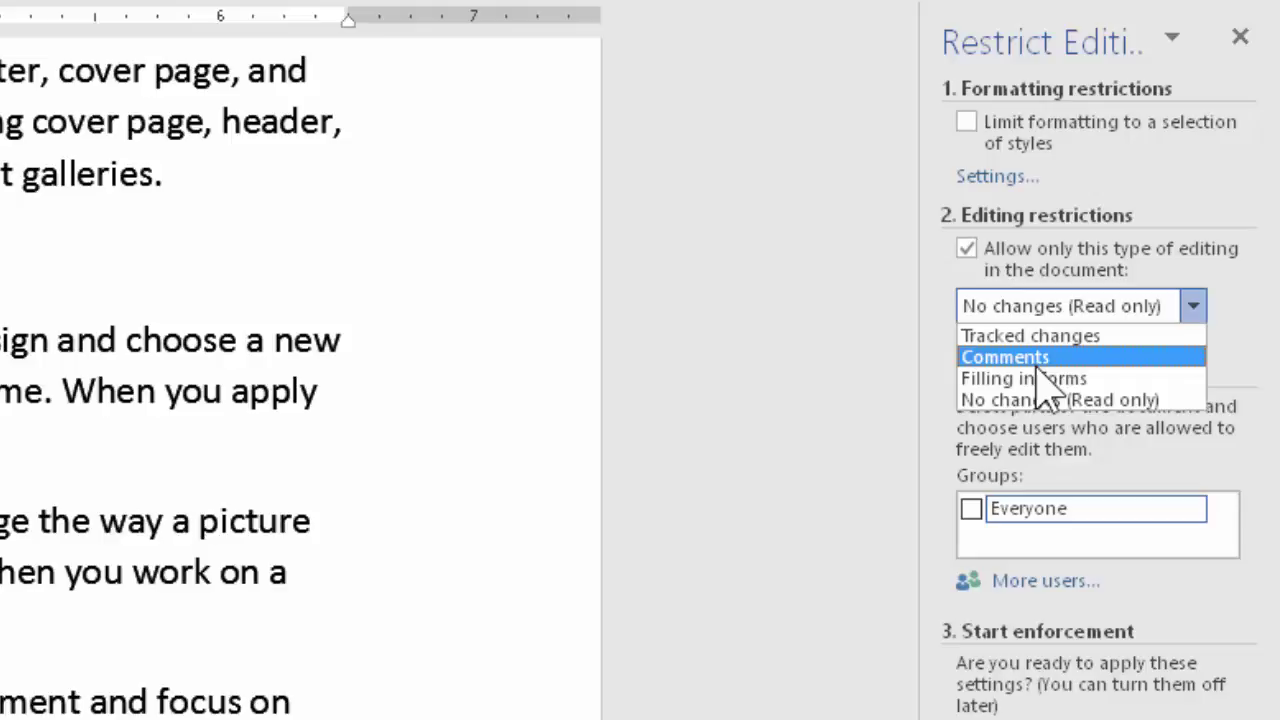
{"action": "left_click", "coordinate": [1025, 357]}
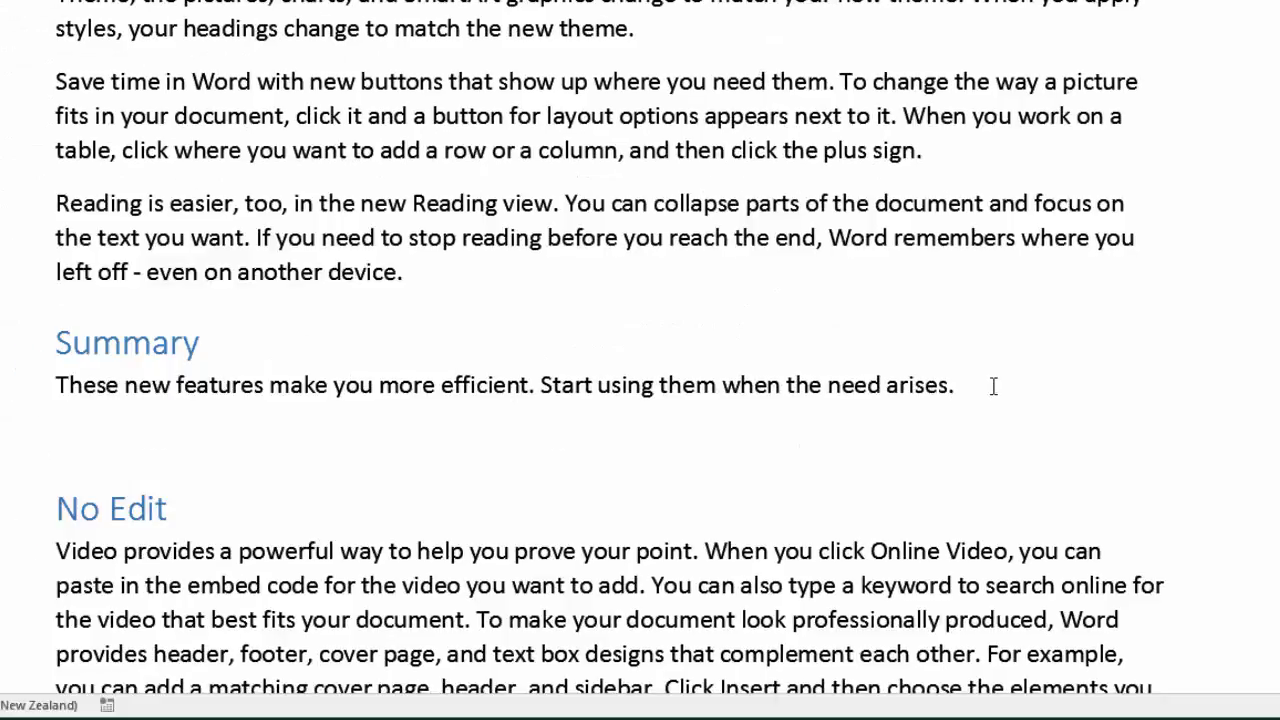
Select just the Summary paragraph and tick Everyone as its editing exception
{"action": "left_click_drag", "start_coordinate": [908, 383], "coordinate": [58, 338]}
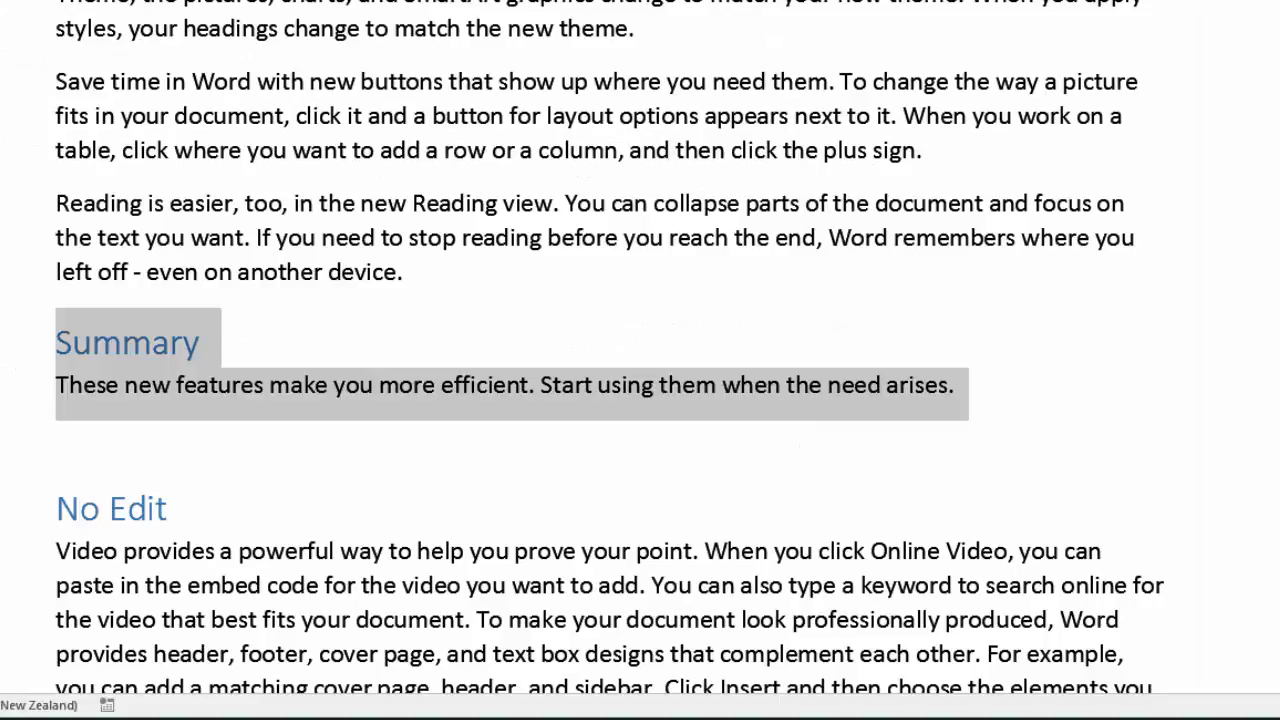
{"action": "key", "text": "shift+Down"}
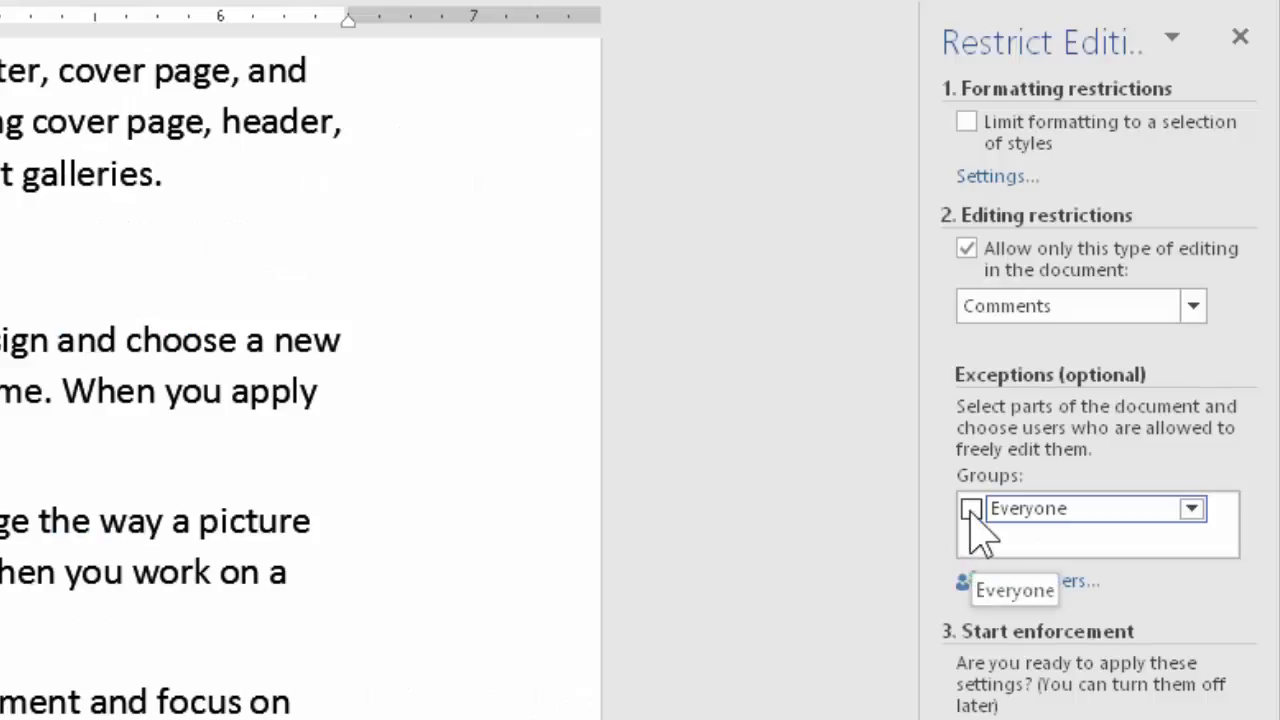
{"action": "left_click", "coordinate": [969, 509]}
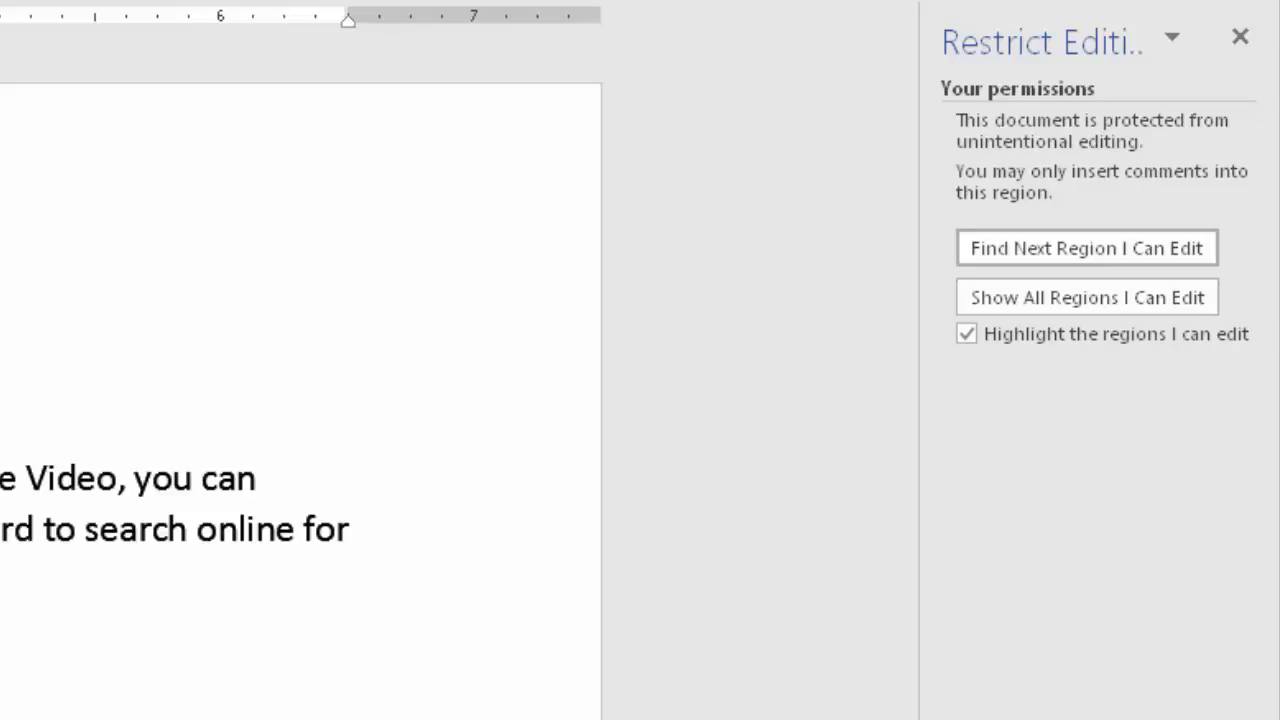
Jump to the next region the user can edit
{"action": "left_click", "coordinate": [1105, 250]}
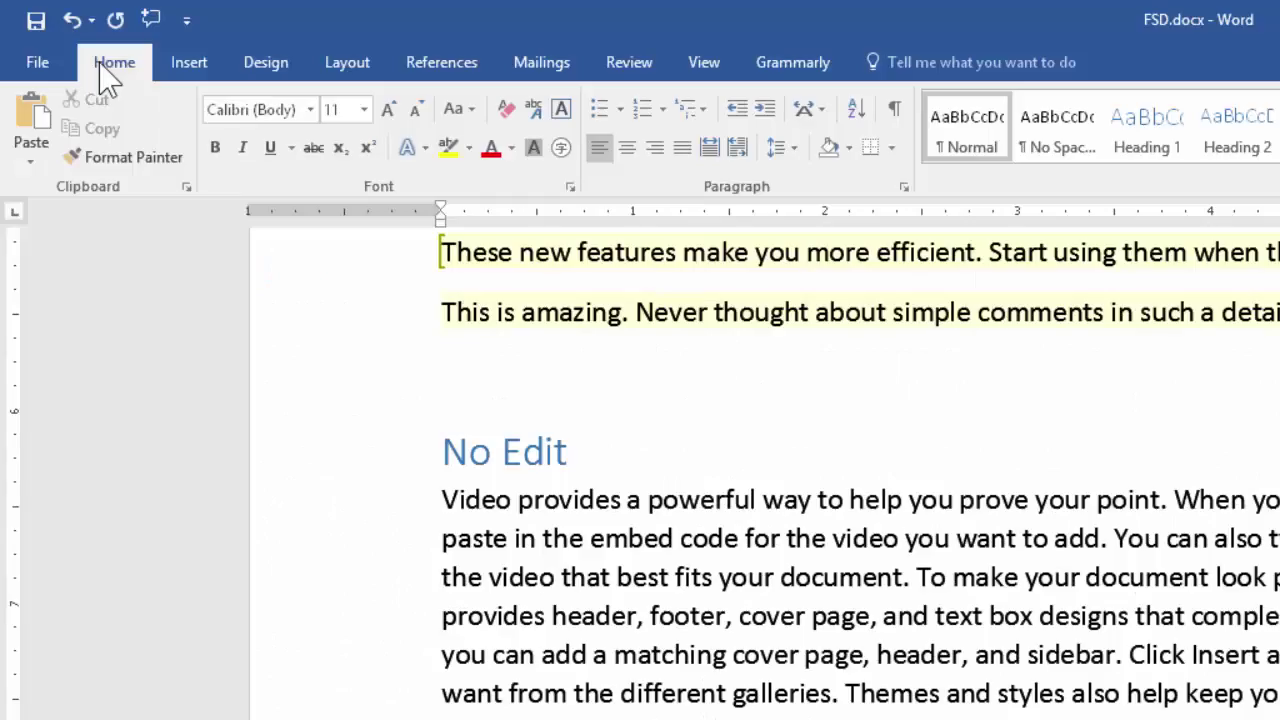
Place the cursor after 'Never' in the Summary, then inside the protected No Edit text
{"action": "left_click", "coordinate": [700, 311]}
{"action": "left_click", "coordinate": [631, 497]}
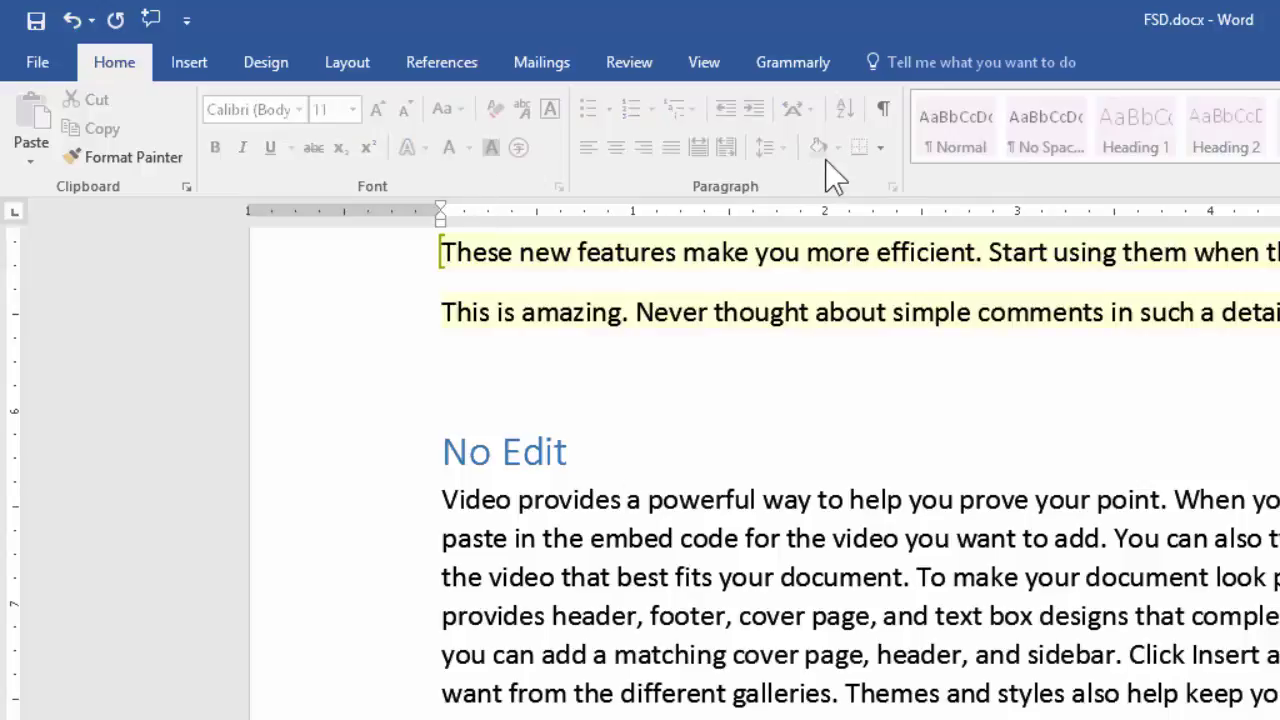